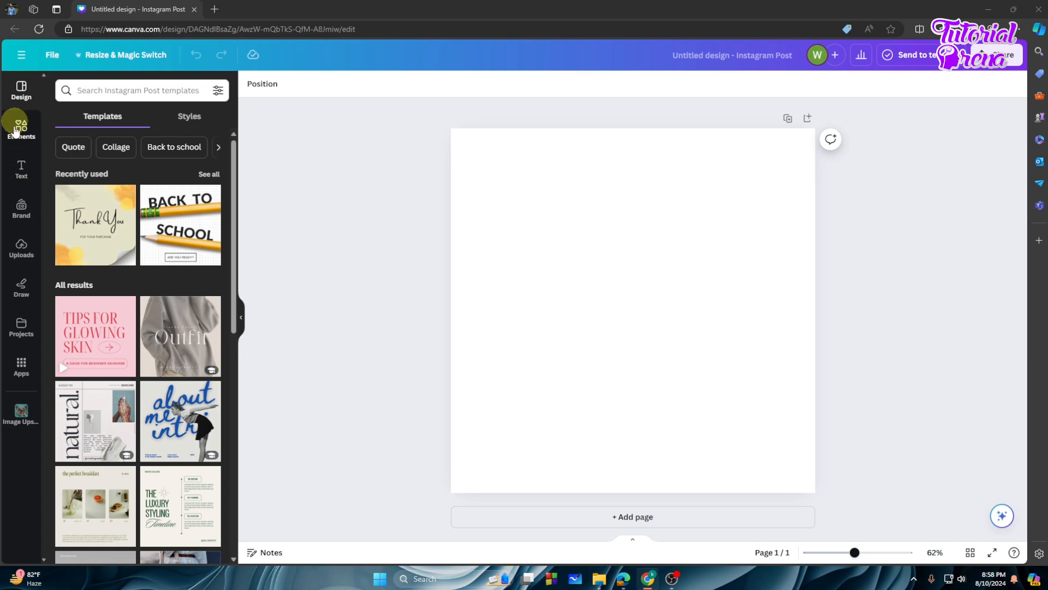
# Step: Browse the basic-shape frames among the design elements and place a circular frame on the blank page
pyautogui.click(20, 130)
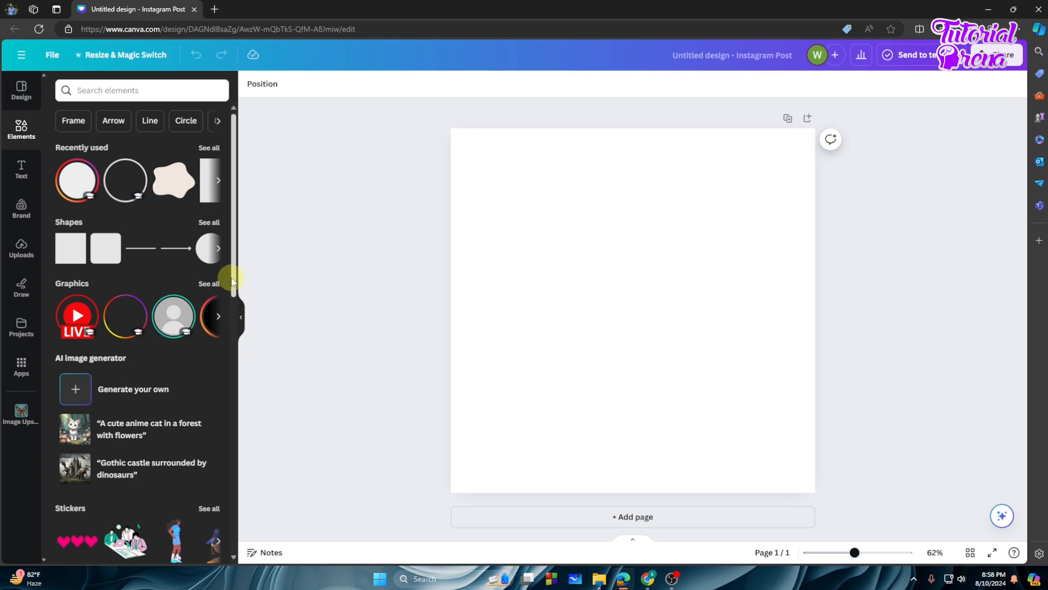
pyautogui.moveTo(233, 273); pyautogui.dragTo(234, 461)
pyautogui.scroll(-3, 84, 351)
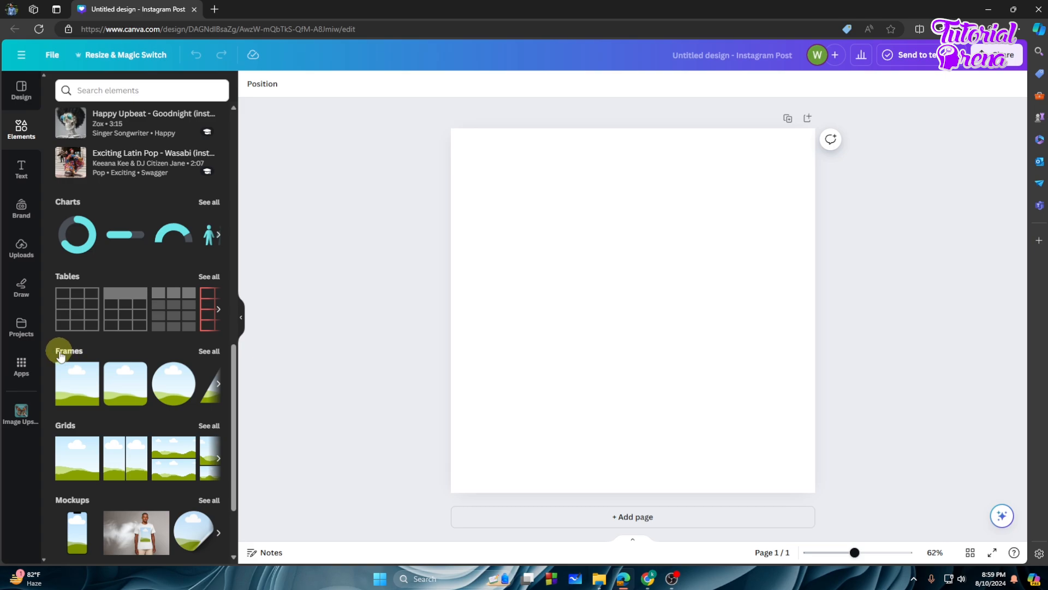
pyautogui.click(210, 352)
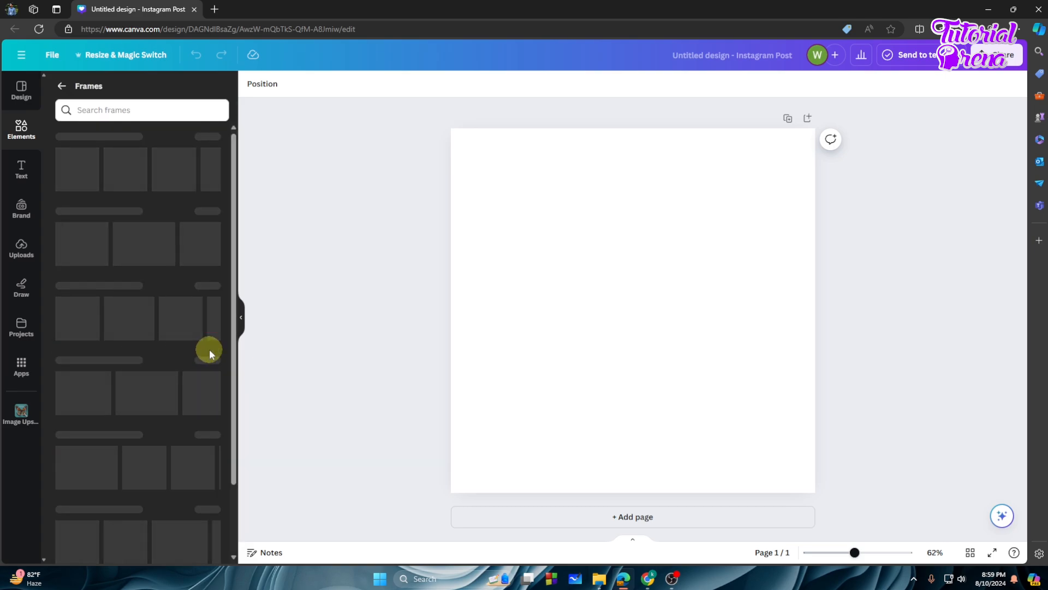
pyautogui.scroll(-5, 234, 319)
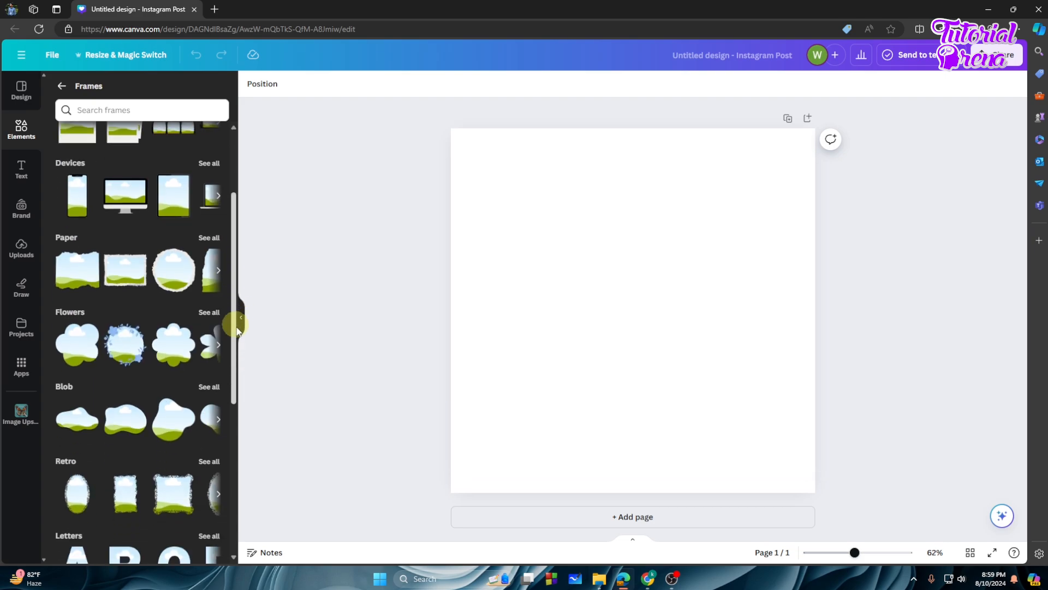
pyautogui.moveTo(229, 388); pyautogui.dragTo(241, 215)
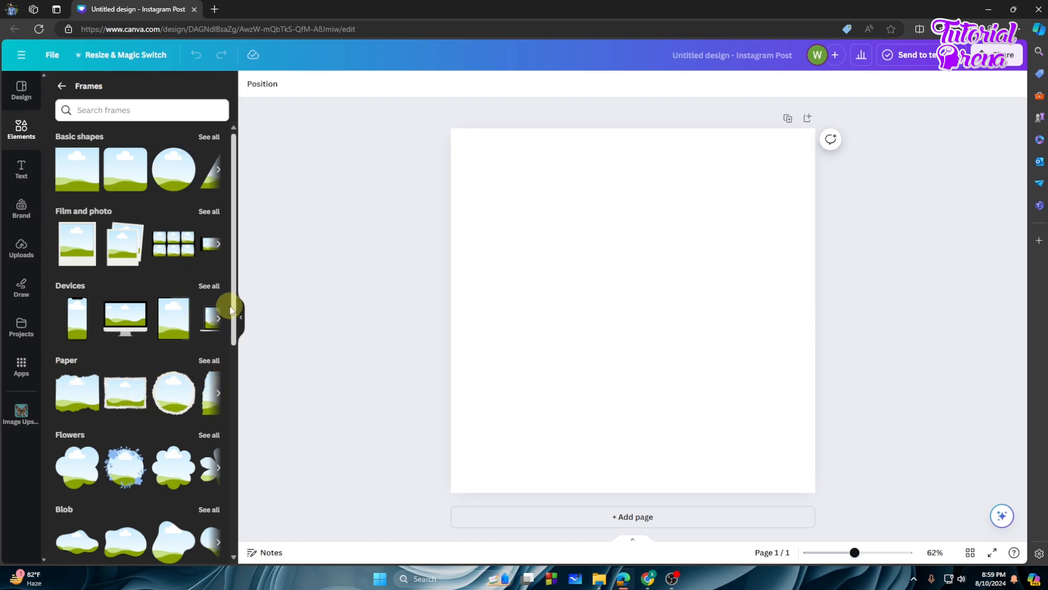
pyautogui.click(211, 138)
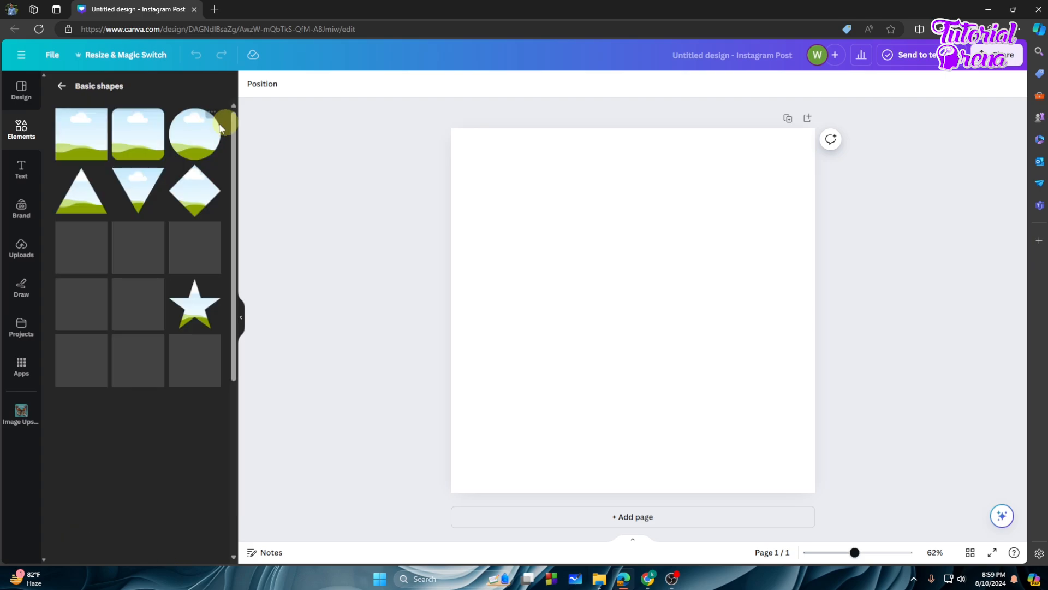
pyautogui.scroll(-3, 213, 277)
pyautogui.scroll(3, 209, 280)
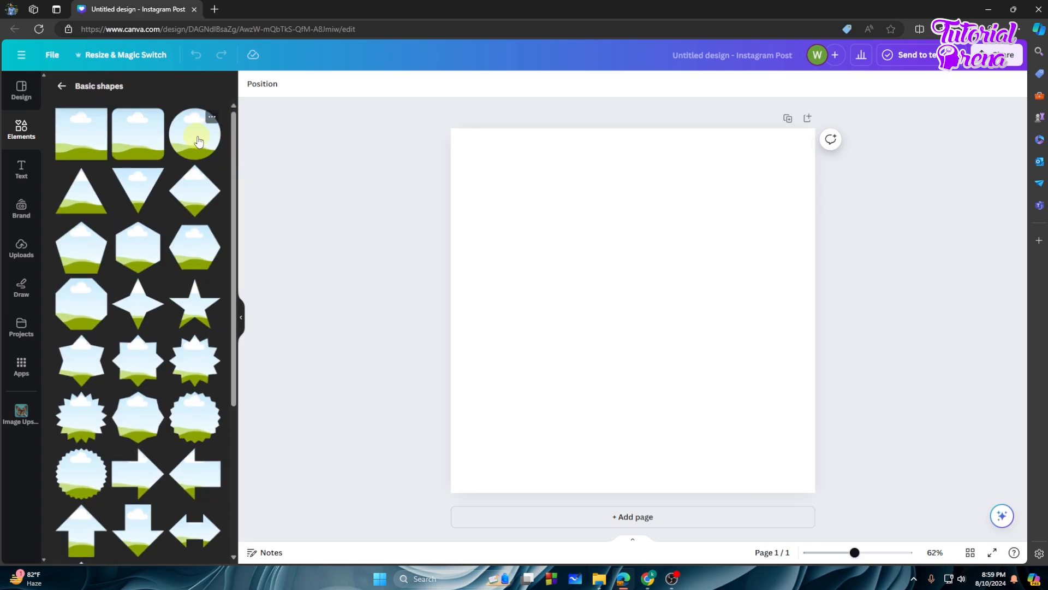
pyautogui.moveTo(198, 144); pyautogui.dragTo(563, 238)
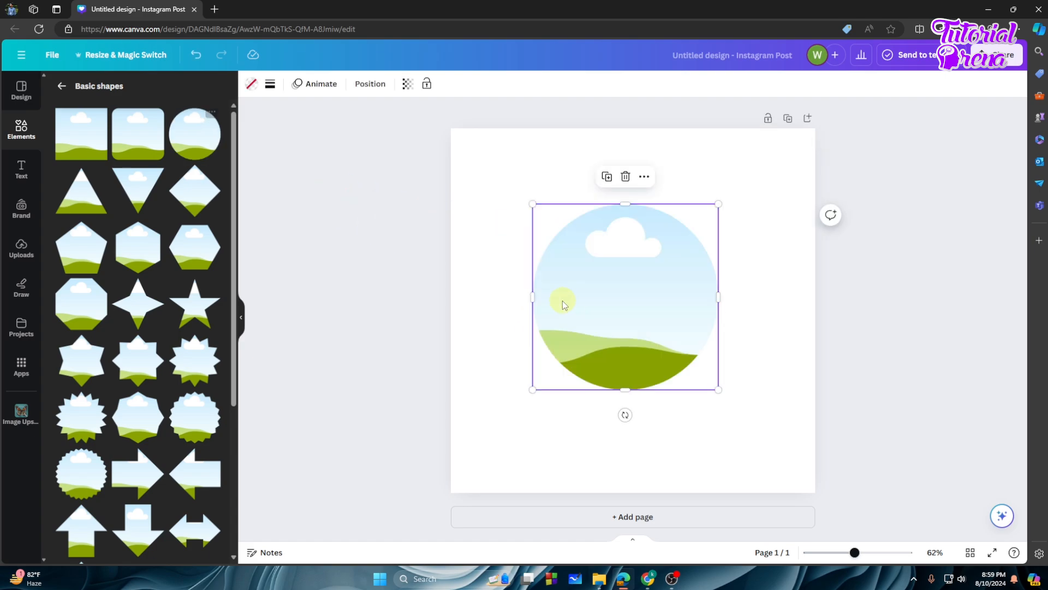
# Step: Enlarge the circular frame to fill most of the page and center it
pyautogui.moveTo(717, 389); pyautogui.dragTo(627, 335)
pyautogui.moveTo(738, 432); pyautogui.dragTo(762, 453)
pyautogui.moveTo(686, 402); pyautogui.dragTo(677, 389)
pyautogui.moveTo(854, 552); pyautogui.dragTo(860, 552)
pyautogui.click(870, 374)
pyautogui.click(677, 334)
pyautogui.moveTo(644, 351); pyautogui.dragTo(649, 351)
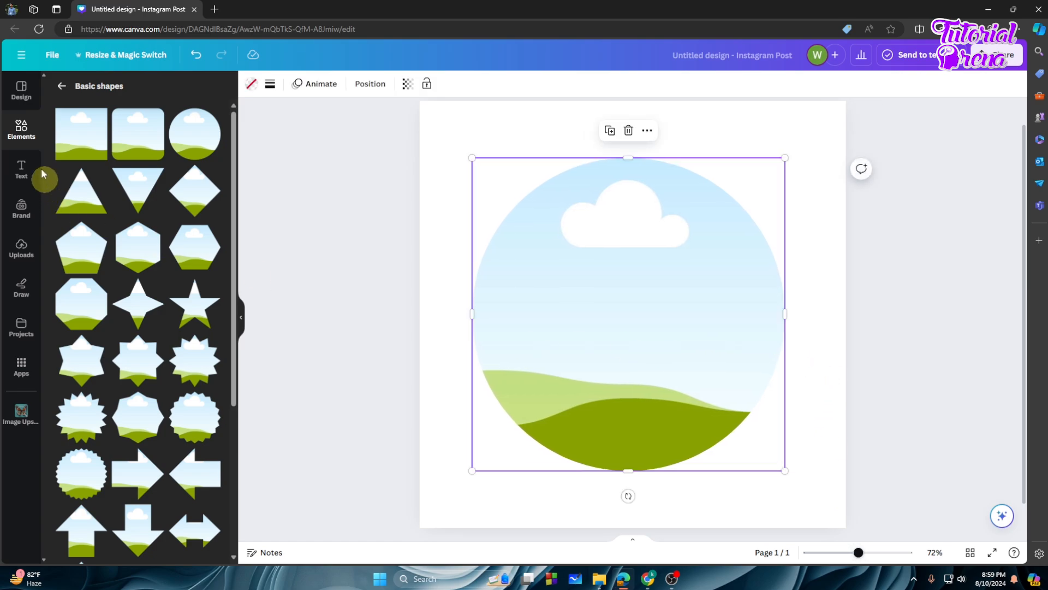
# Step: Fill the circular frame with the first portrait photo from the uploaded images
pyautogui.click(15, 252)
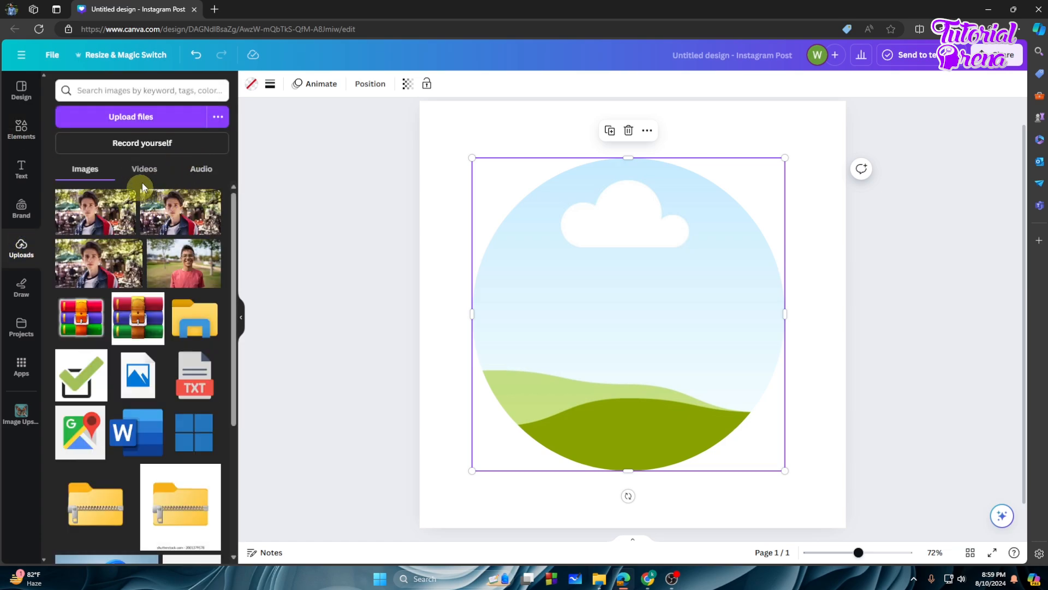
pyautogui.click(137, 121)
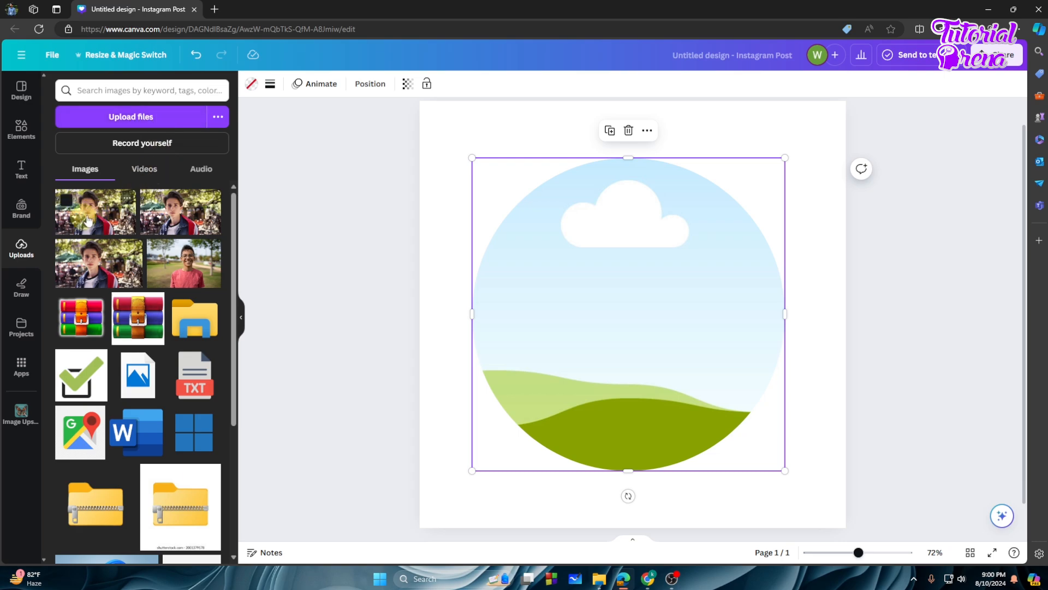
pyautogui.moveTo(93, 222); pyautogui.dragTo(551, 254)
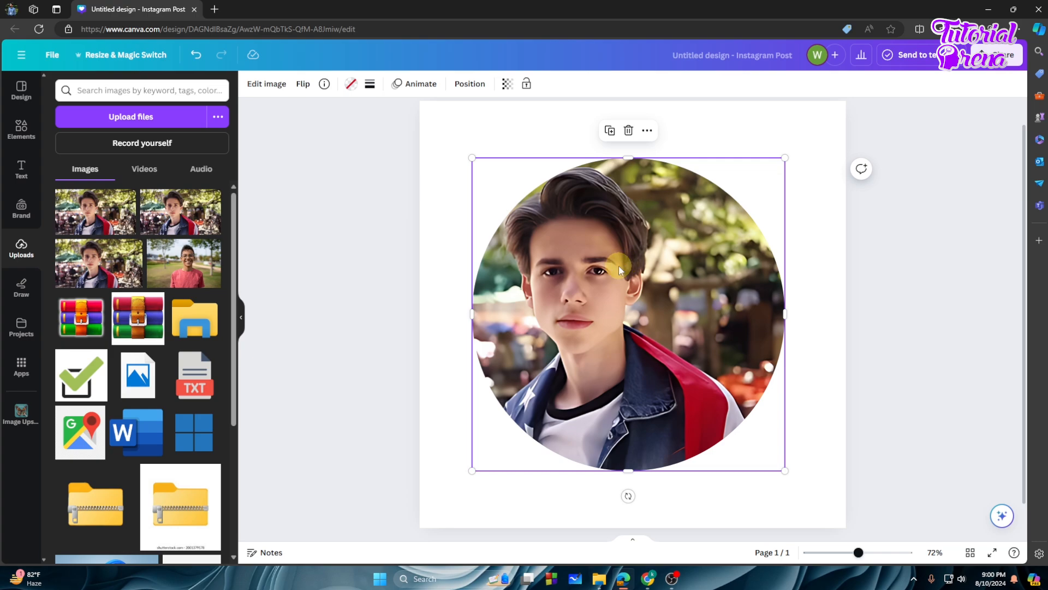
pyautogui.click(448, 285)
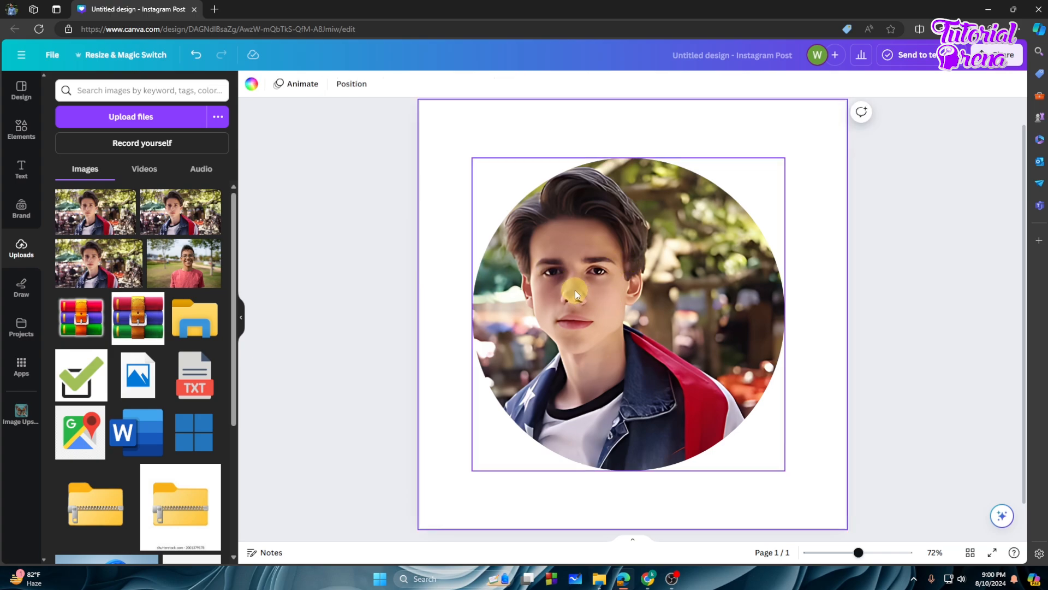
# Step: Reposition the photo inside the circular frame so the face sits in the middle, and apply the crop
pyautogui.click(584, 276)
pyautogui.doubleClick(585, 276)
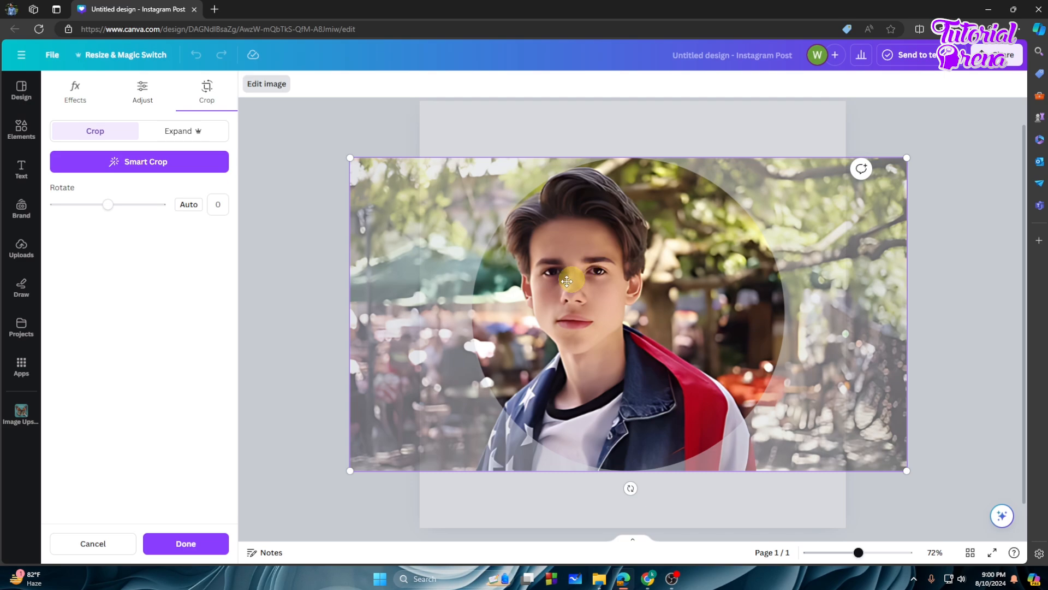
pyautogui.moveTo(574, 270); pyautogui.dragTo(627, 280)
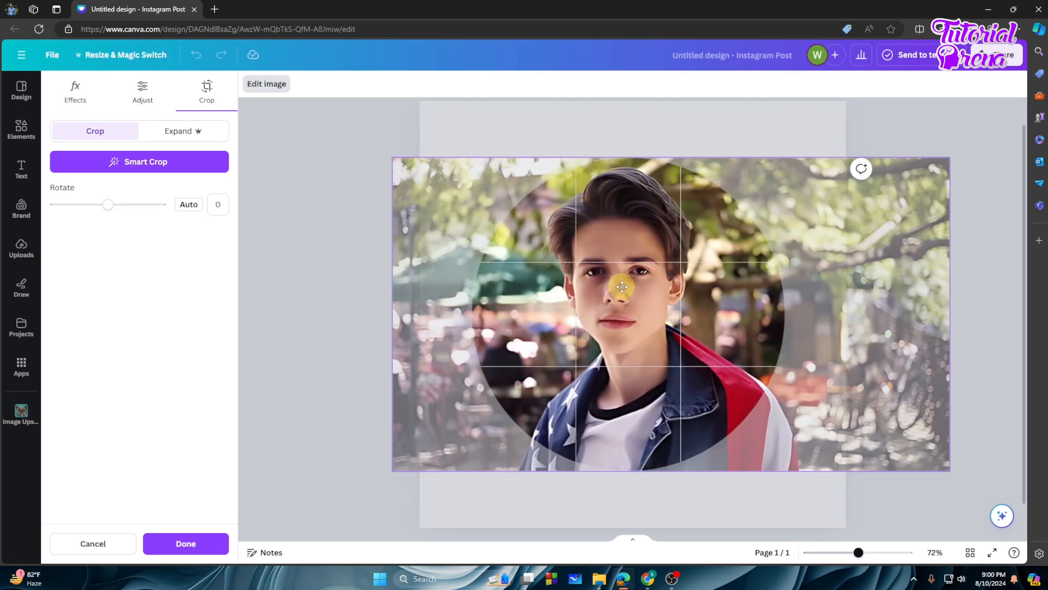
pyautogui.moveTo(524, 383); pyautogui.dragTo(543, 358)
pyautogui.click(172, 544)
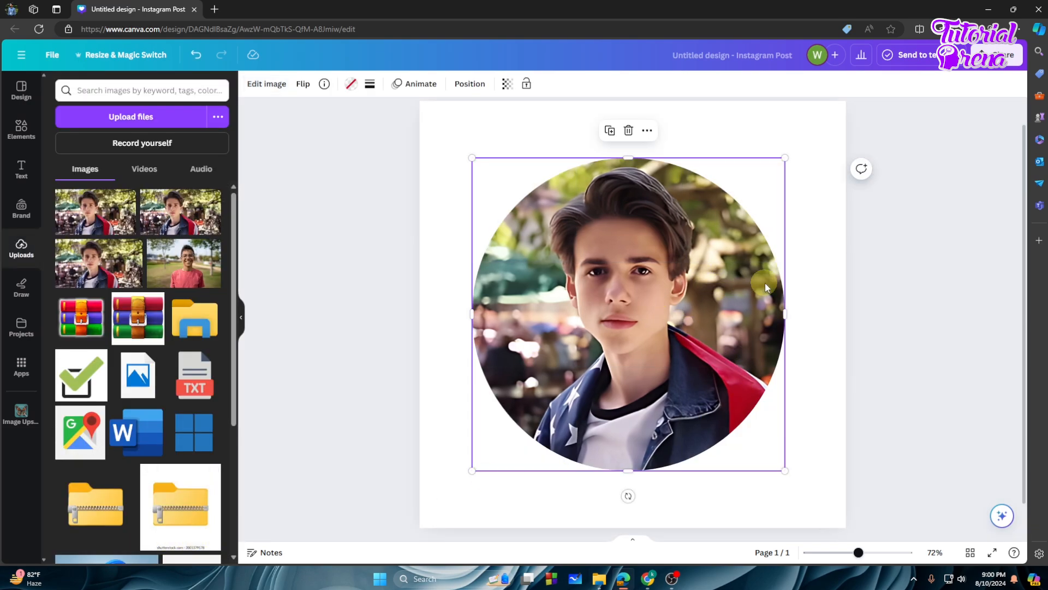
pyautogui.click(812, 252)
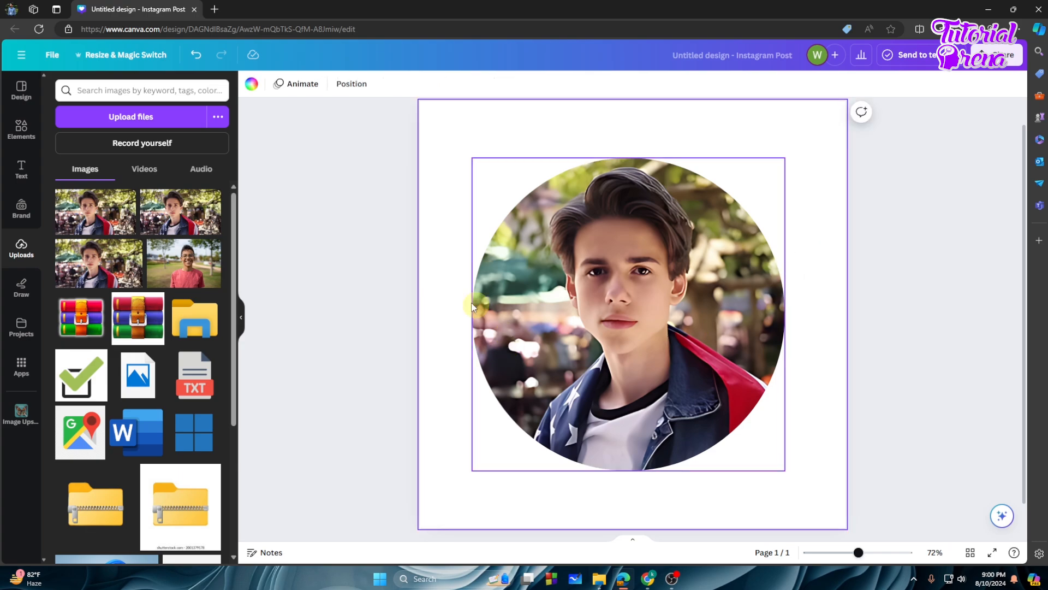
pyautogui.click(354, 282)
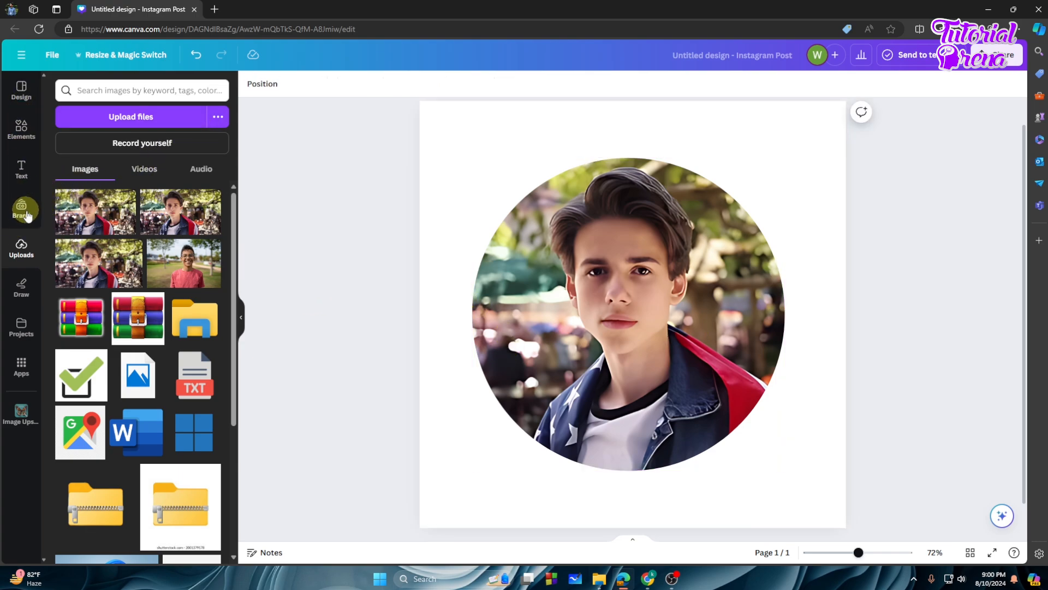
# Step: Add a circle shape to the page and enlarge it to cover the whole framed photo
pyautogui.click(22, 130)
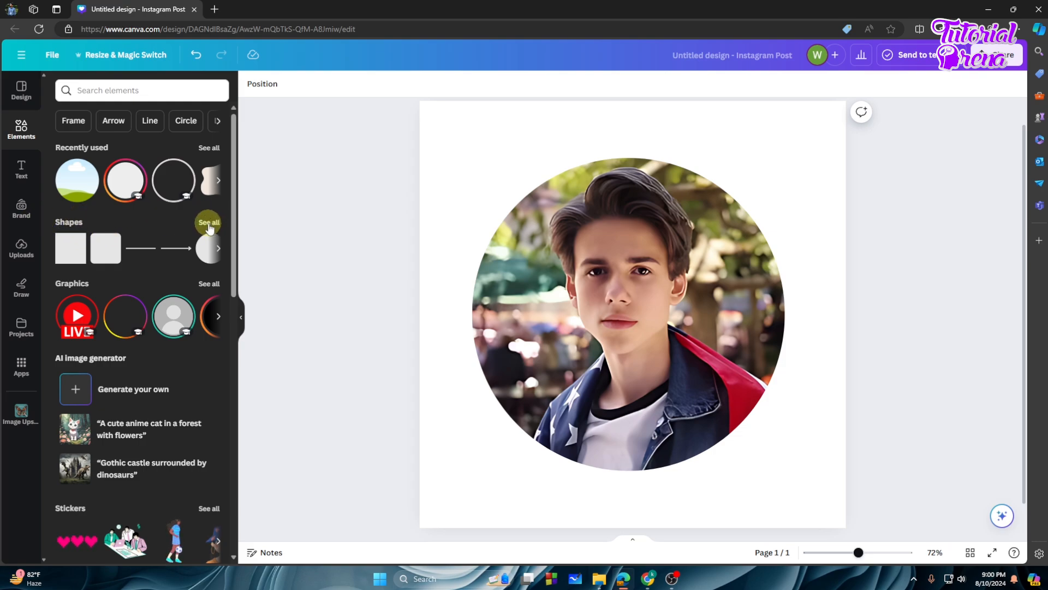
pyautogui.click(208, 223)
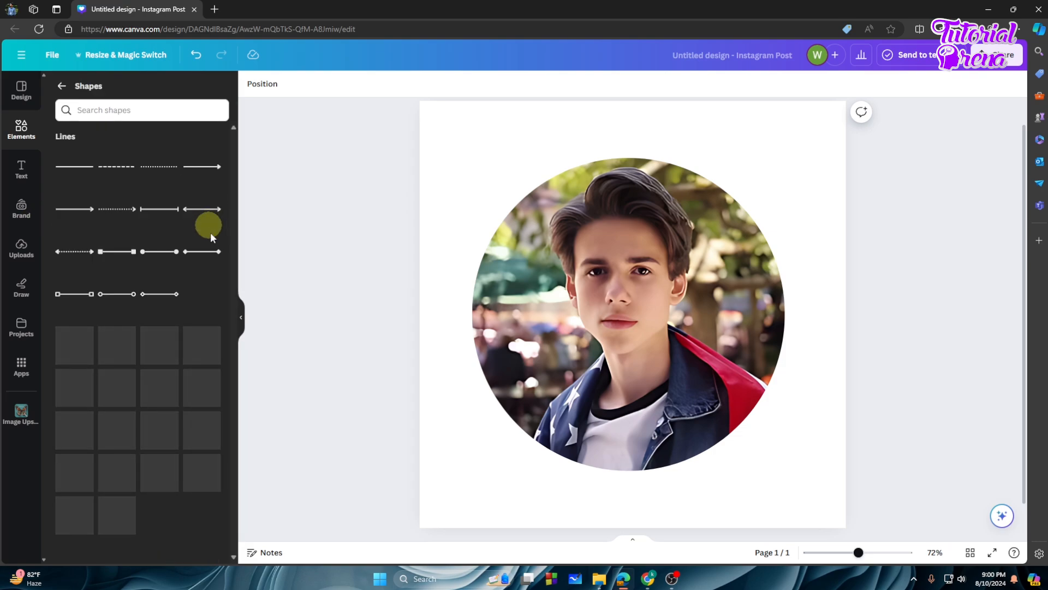
pyautogui.scroll(-1, 152, 370)
pyautogui.moveTo(162, 314); pyautogui.dragTo(519, 190)
pyautogui.click(430, 192)
pyautogui.moveTo(593, 263); pyautogui.dragTo(804, 480)
pyautogui.moveTo(616, 326); pyautogui.dragTo(615, 327)
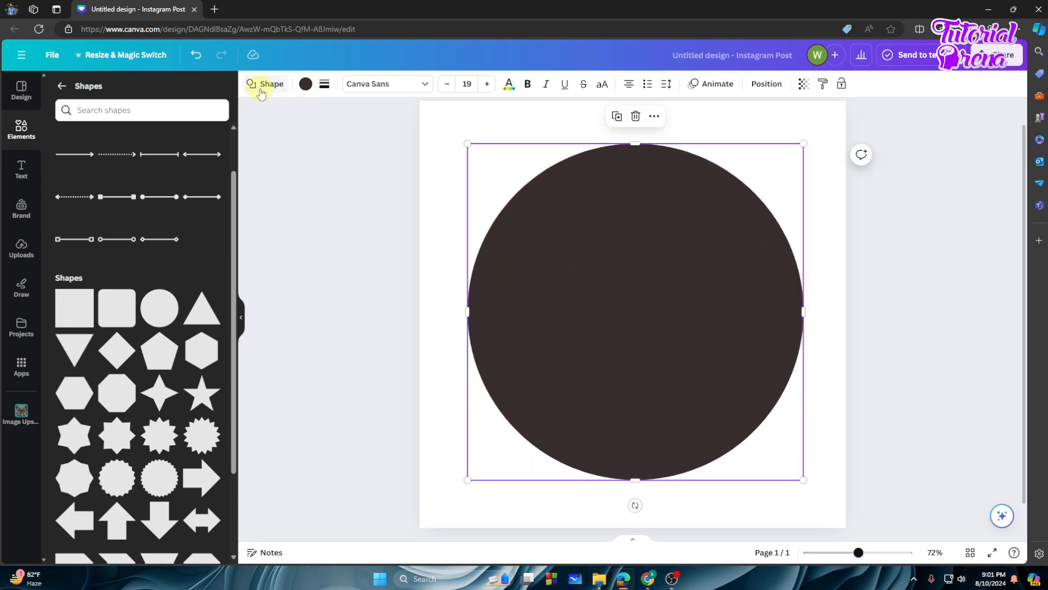
# Step: Remove the circle shape's fill color and give it a thick solid border
pyautogui.click(304, 88)
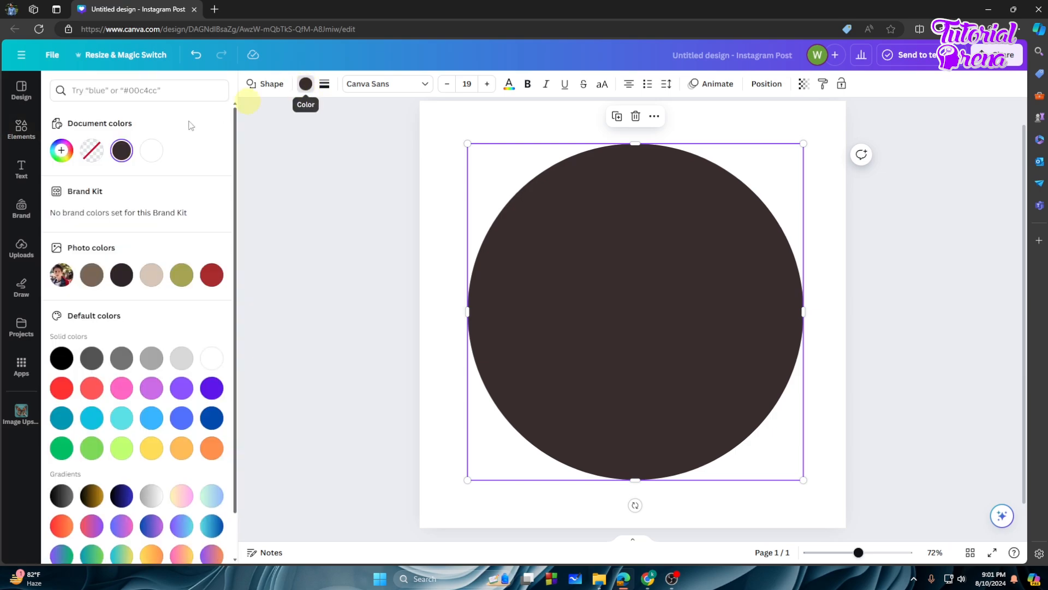
pyautogui.click(91, 154)
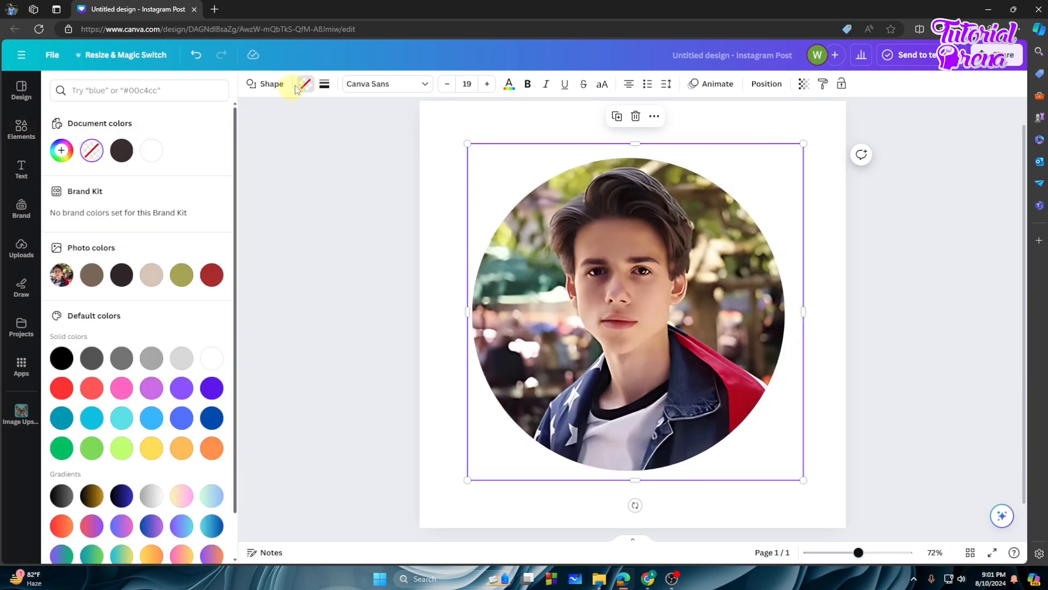
pyautogui.click(324, 85)
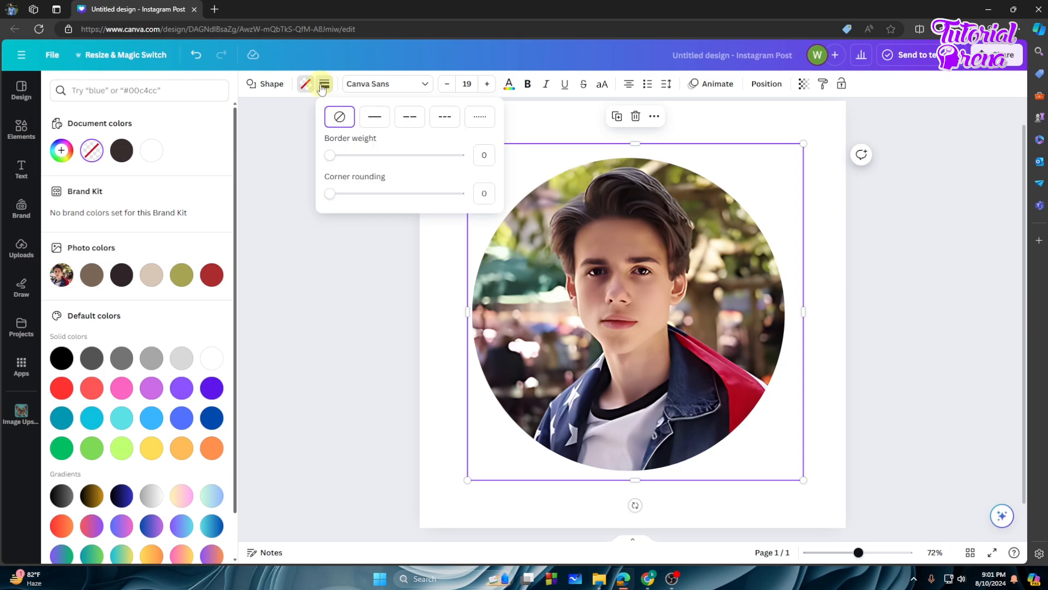
pyautogui.click(375, 121)
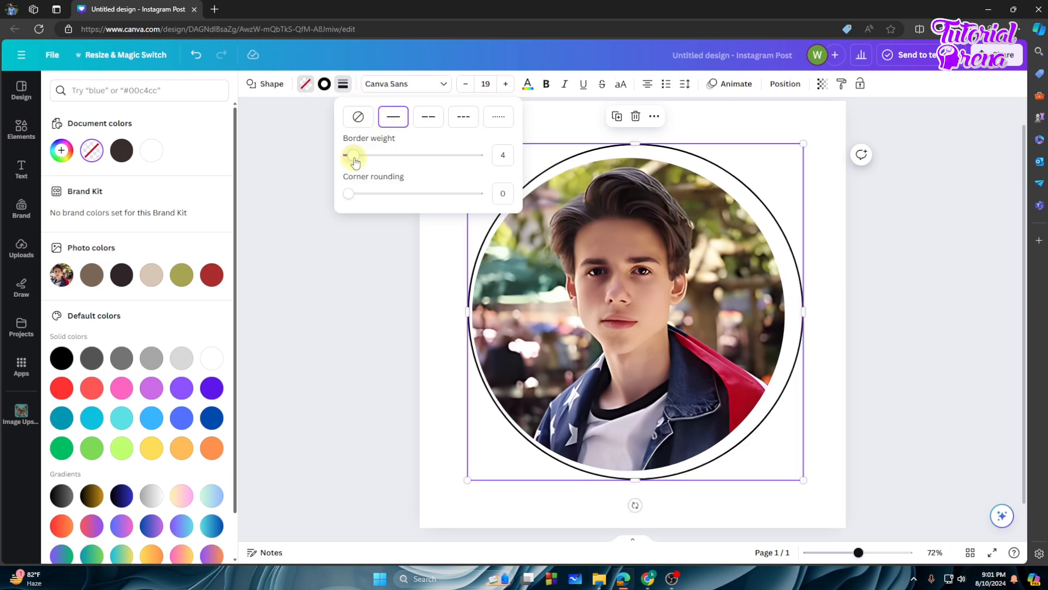
pyautogui.moveTo(356, 161); pyautogui.dragTo(369, 161)
# Step: Resize and align the bordered circle so its outline fits tightly around the edge of the photo
pyautogui.click(802, 144)
pyautogui.moveTo(802, 144); pyautogui.dragTo(789, 159)
pyautogui.moveTo(709, 220); pyautogui.dragTo(709, 216)
pyautogui.click(767, 133)
pyautogui.click(736, 254)
pyautogui.click(440, 147)
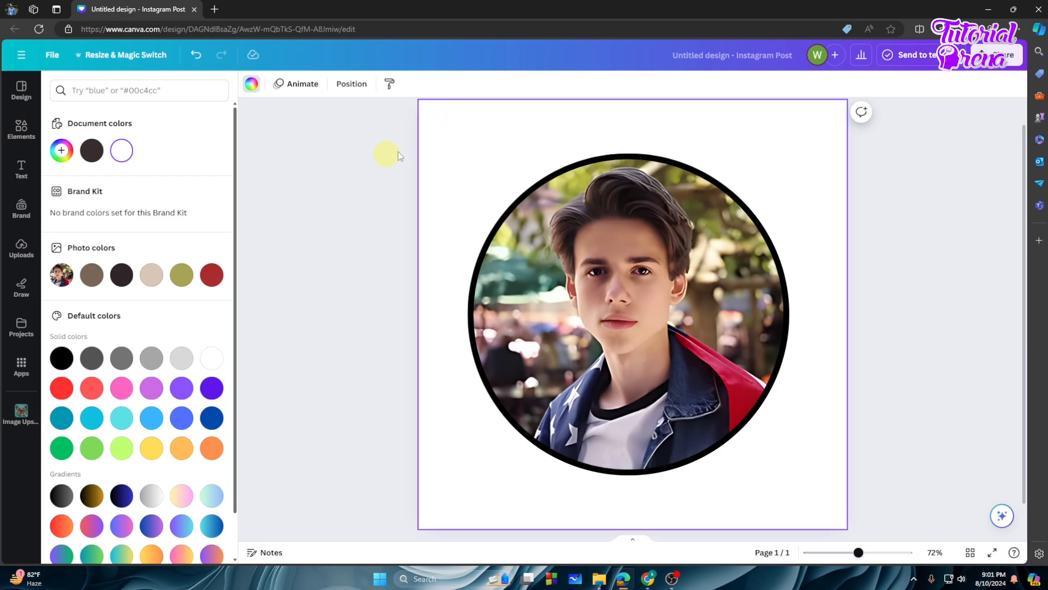
# Step: Try several default solid colors on the ring's border and settle on the deep violet one
pyautogui.click(548, 218)
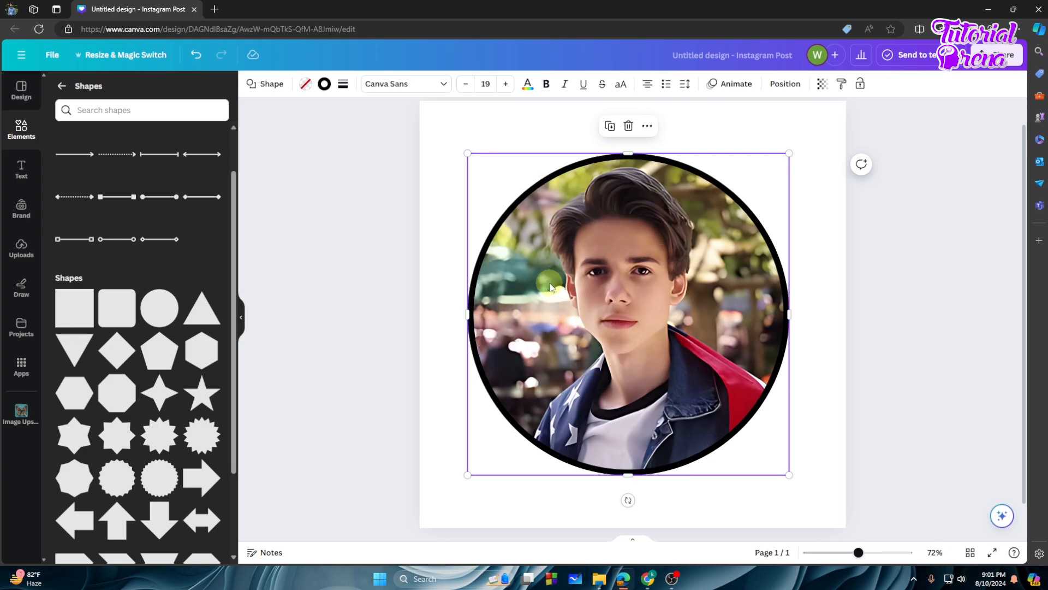
pyautogui.click(330, 86)
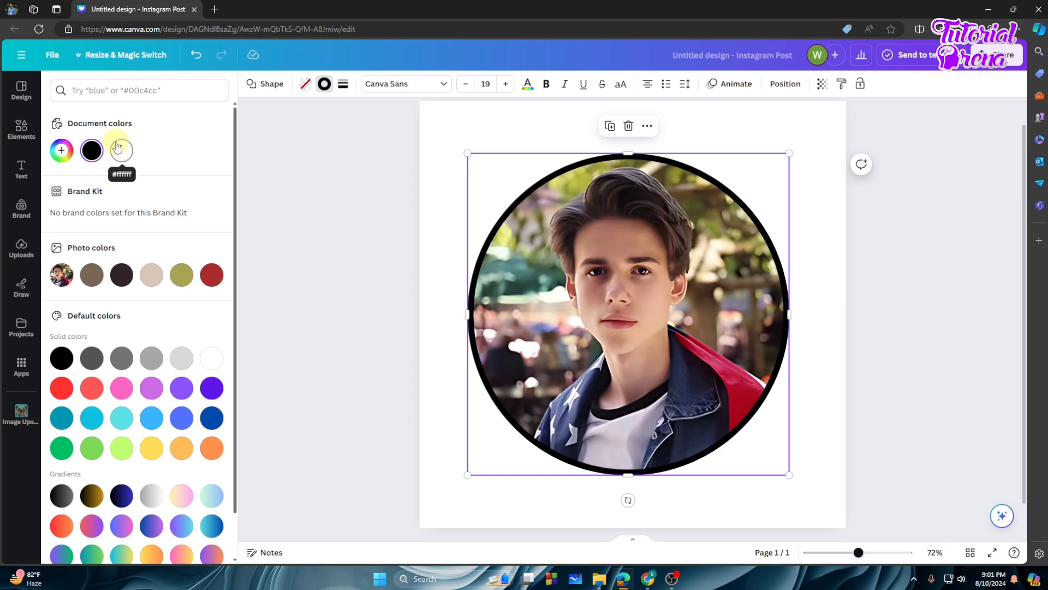
pyautogui.scroll(-1, 146, 398)
pyautogui.scroll(1, 147, 400)
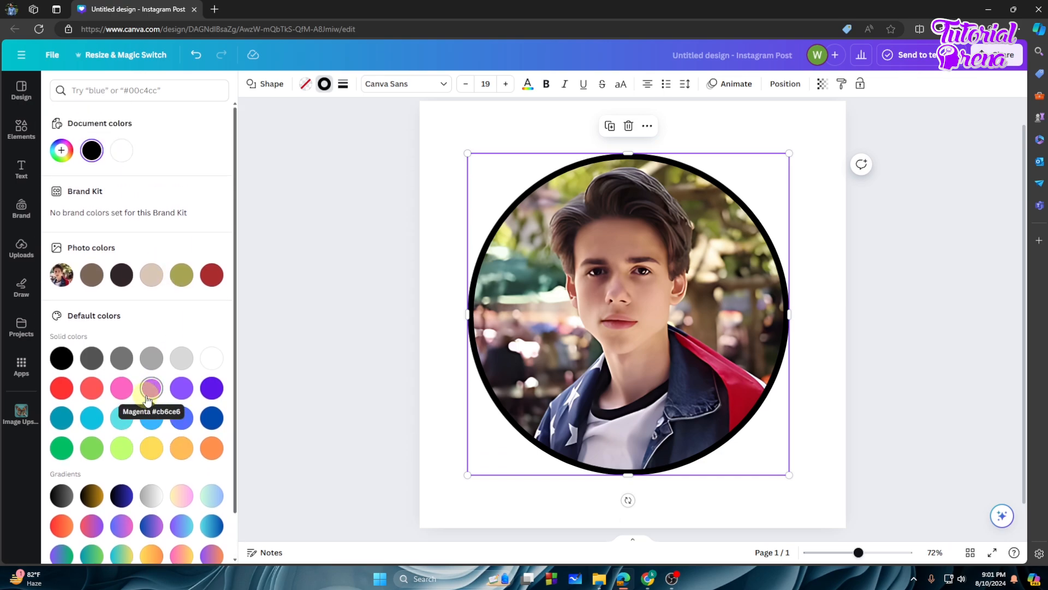
pyautogui.scroll(-1, 147, 400)
pyautogui.click(121, 374)
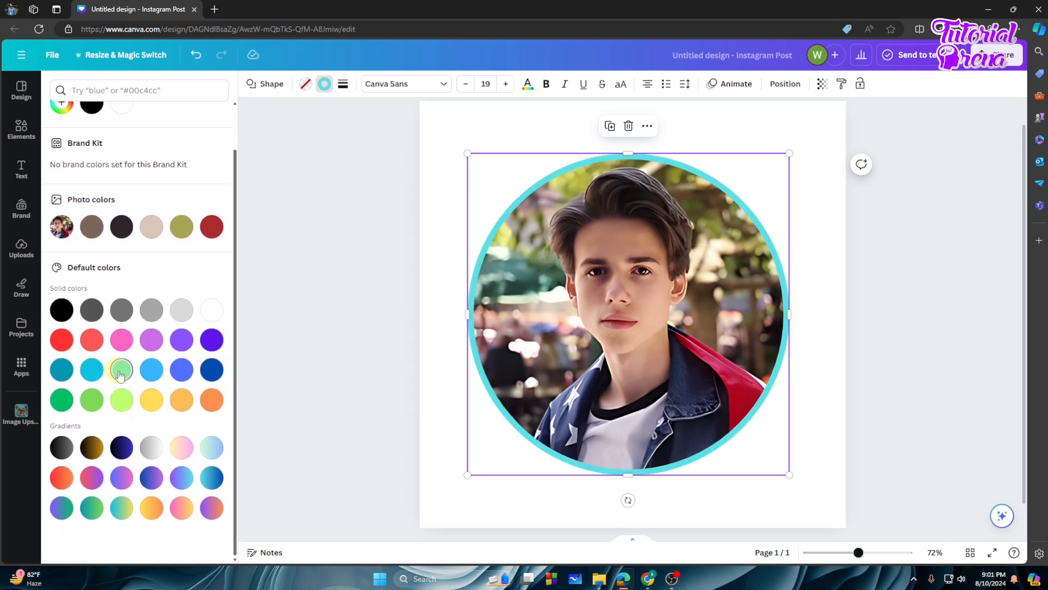
pyautogui.click(208, 347)
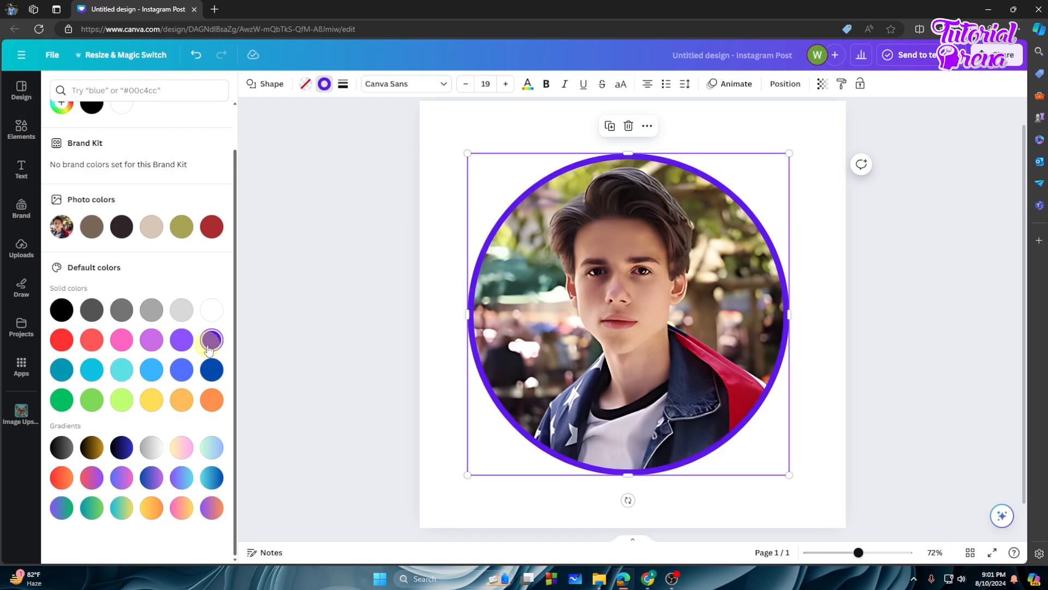
pyautogui.click(211, 368)
pyautogui.click(213, 343)
pyautogui.click(419, 326)
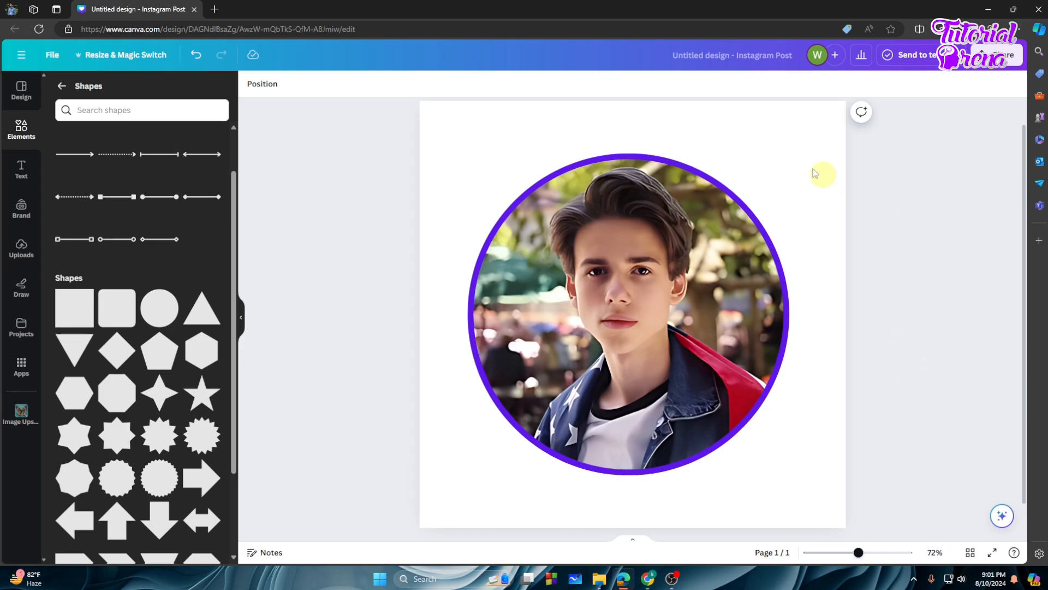
pyautogui.click(800, 137)
pyautogui.click(900, 209)
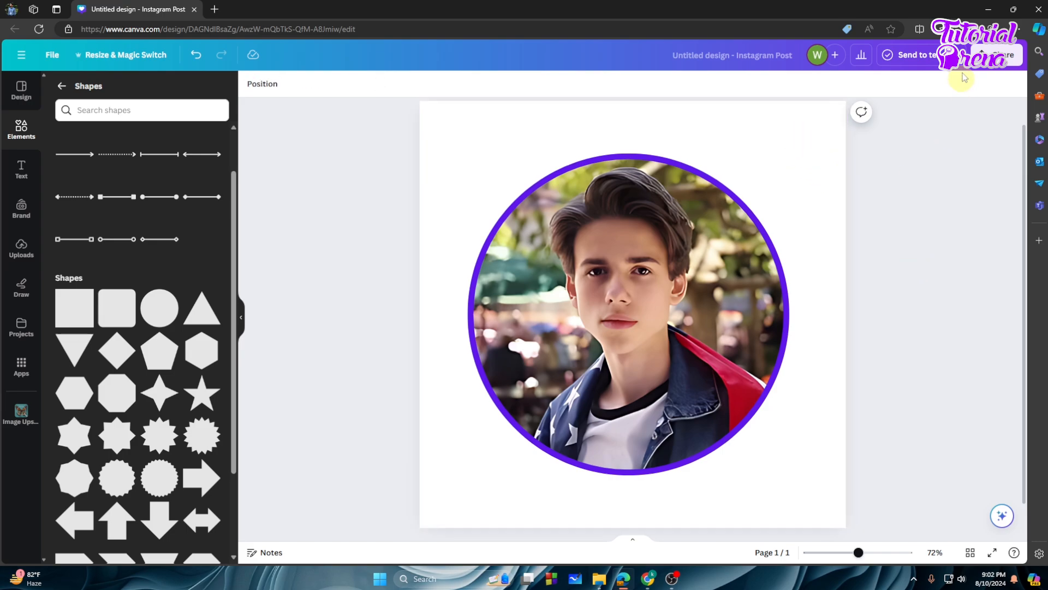
# Step: Download the design as a PNG file with a transparent background
pyautogui.click(997, 55)
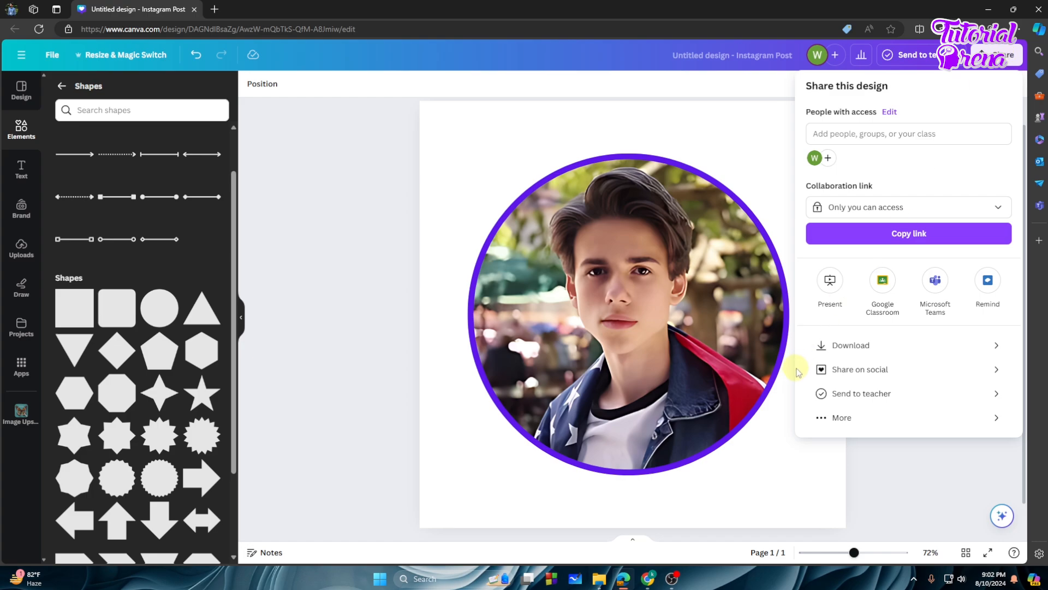
pyautogui.click(848, 345)
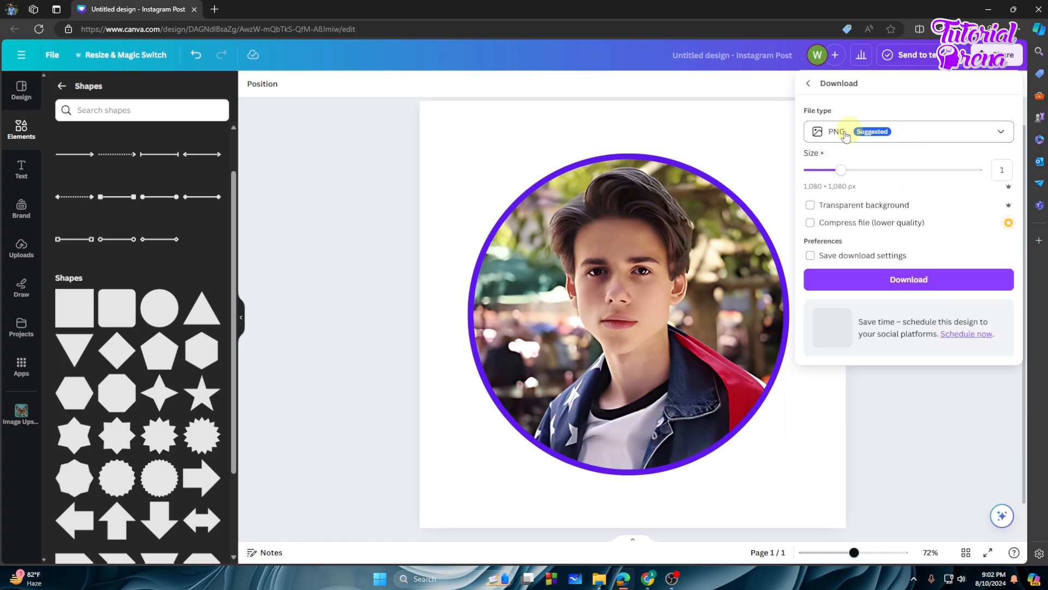
pyautogui.click(811, 206)
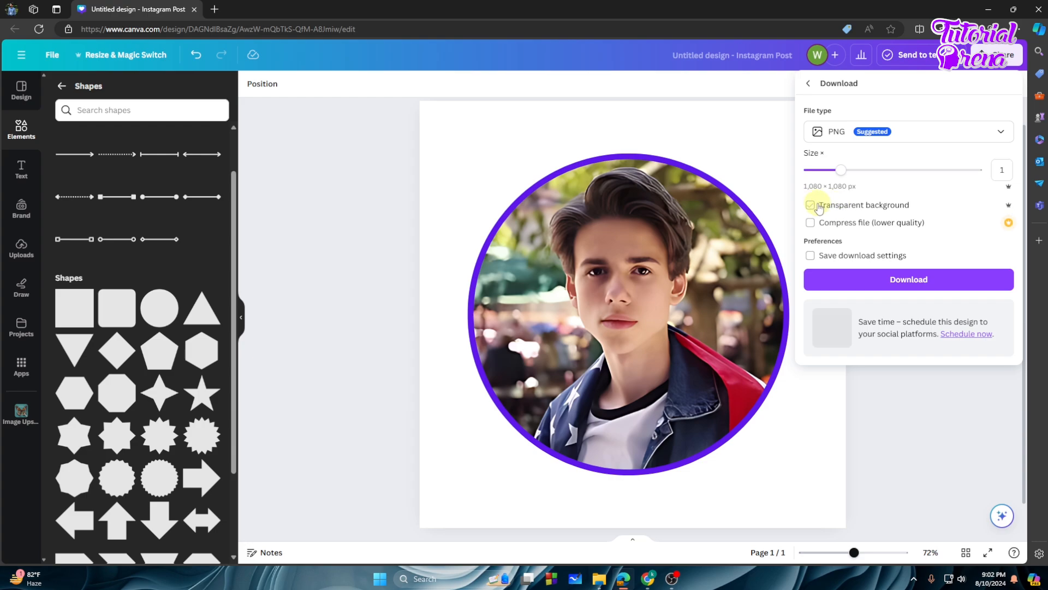
pyautogui.click(889, 279)
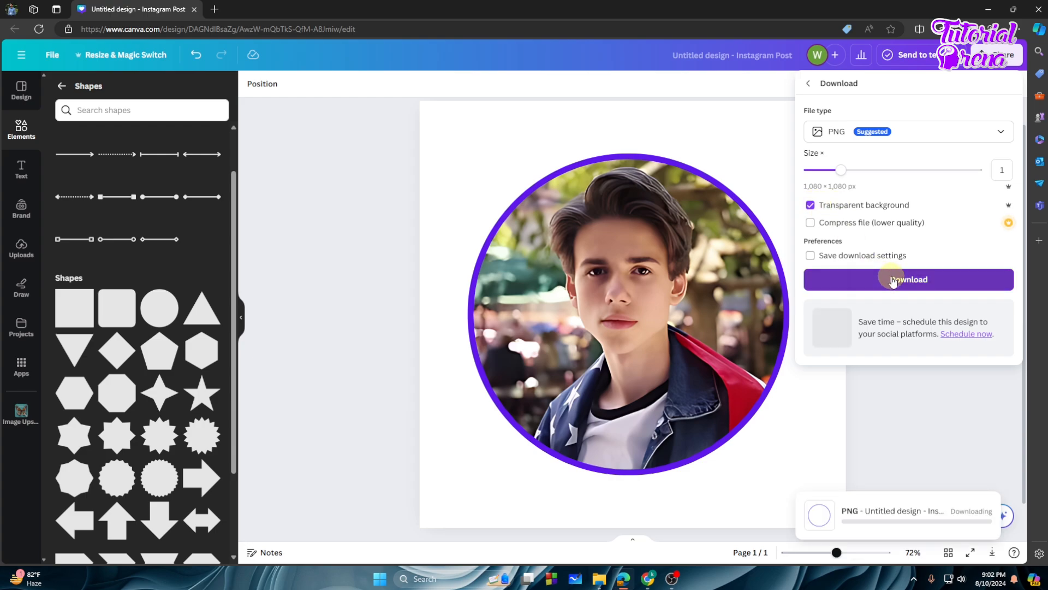
# Step: Open the downloaded file Untitled design (1).png in the image viewer and maximize its window to inspect the picture
pyautogui.click(59, 87)
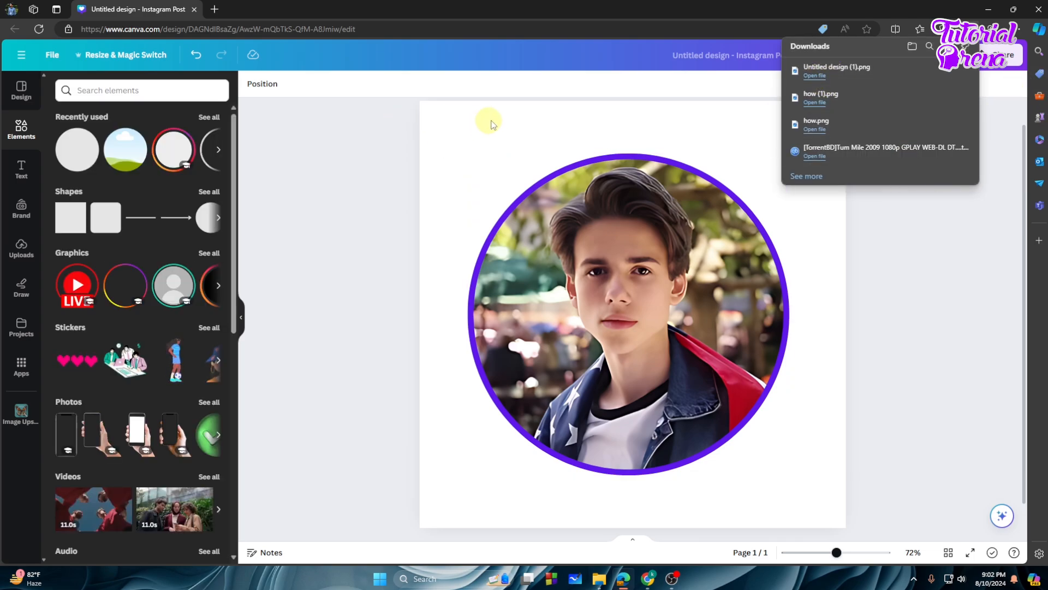
pyautogui.click(813, 76)
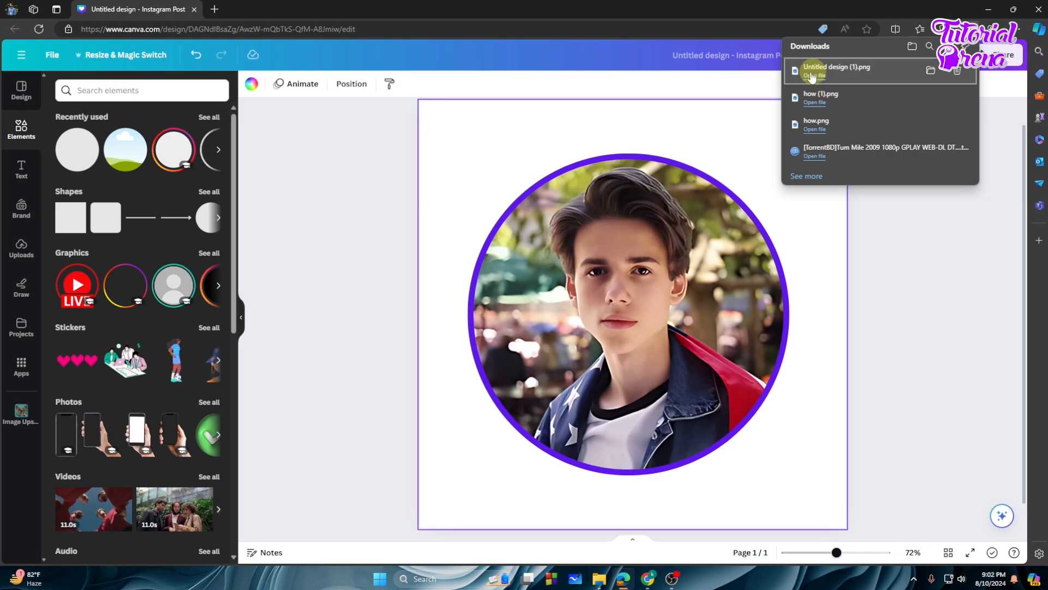
pyautogui.click(814, 76)
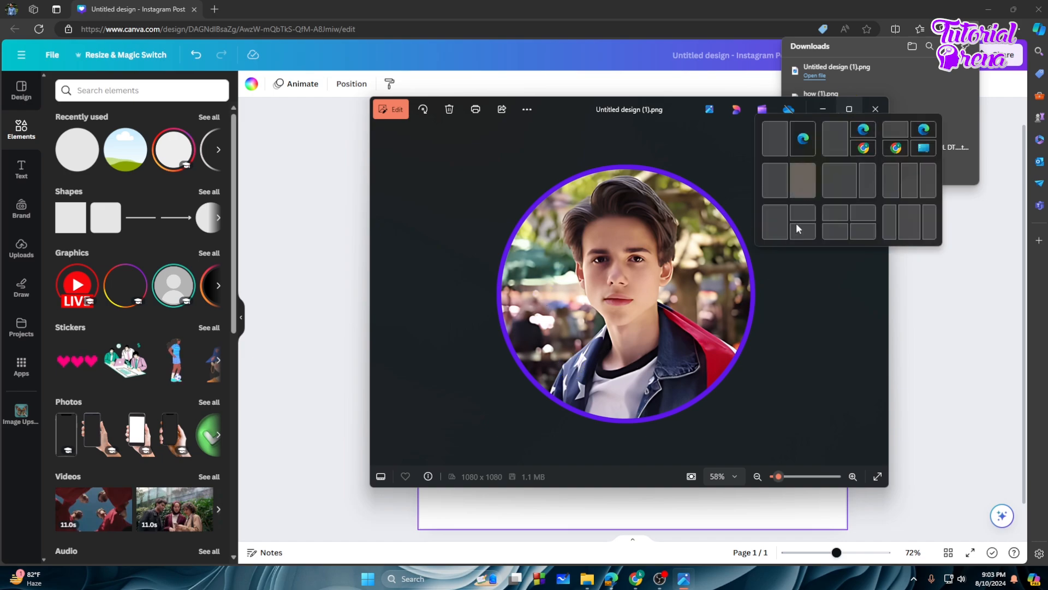
pyautogui.click(848, 109)
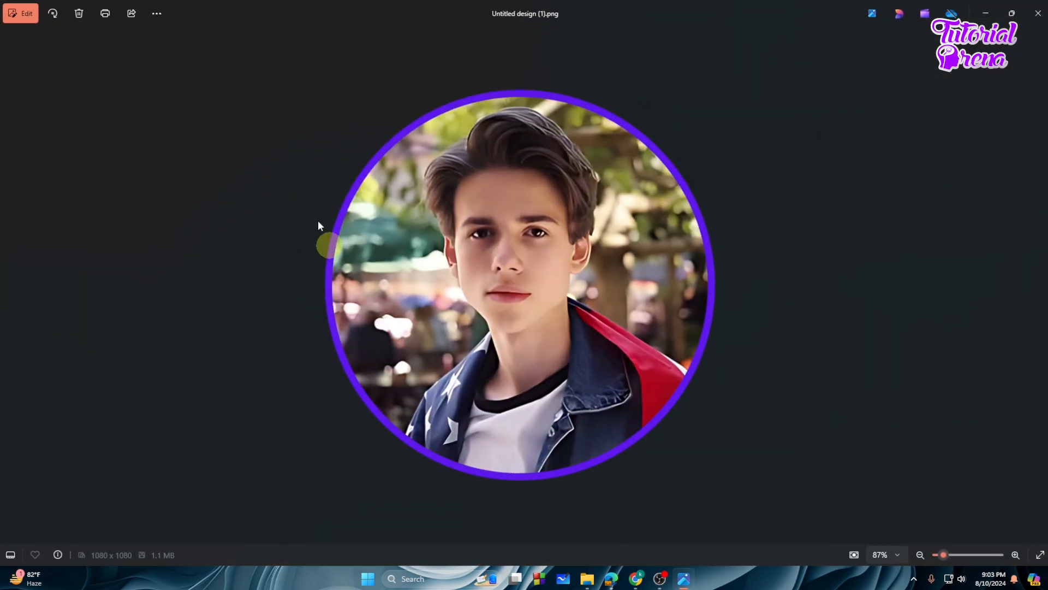